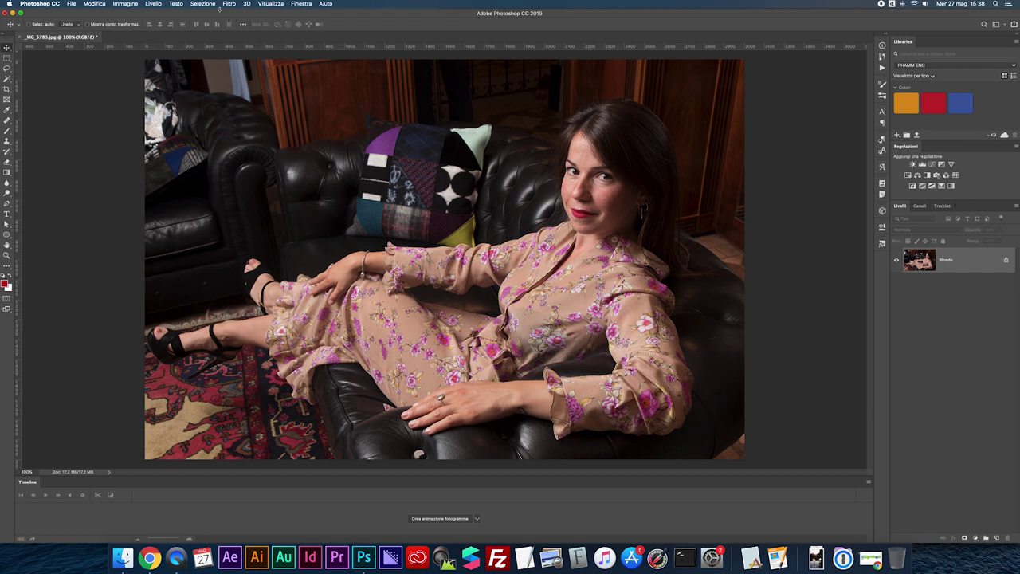
# - Open the Filter Gallery from the Filtro menu on the portrait MC_3783.jpg
pyautogui.click(227, 4)
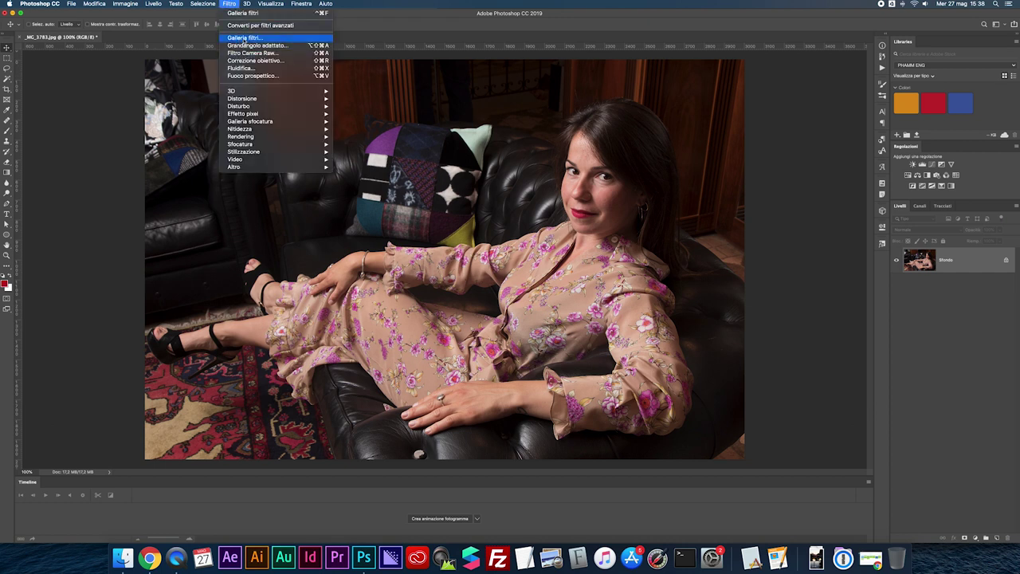
pyautogui.click(244, 38)
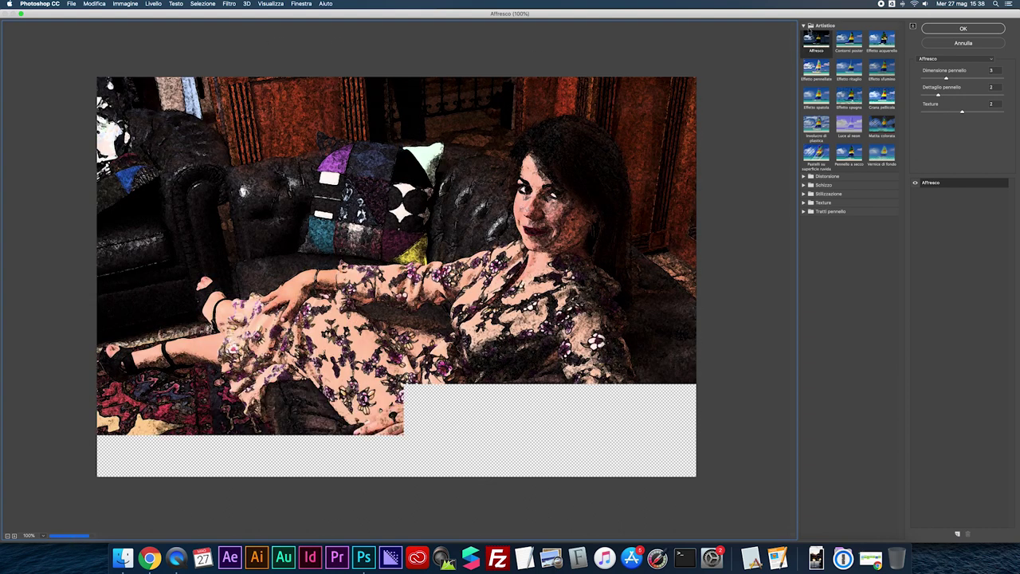
# - Select Affresco and try brush sizes from 0 to 10, ending at size 0, detail 10, texture 1
pyautogui.click(821, 40)
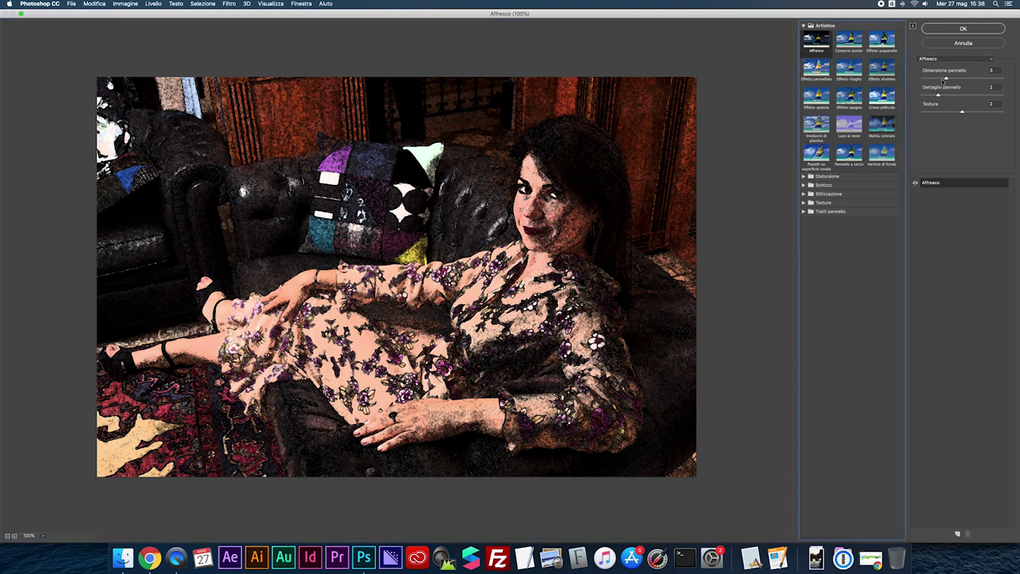
pyautogui.moveTo(947, 78)
pyautogui.mouseDown()
pyautogui.moveTo(923, 77)
pyautogui.moveTo(909, 112)
pyautogui.mouseUp()
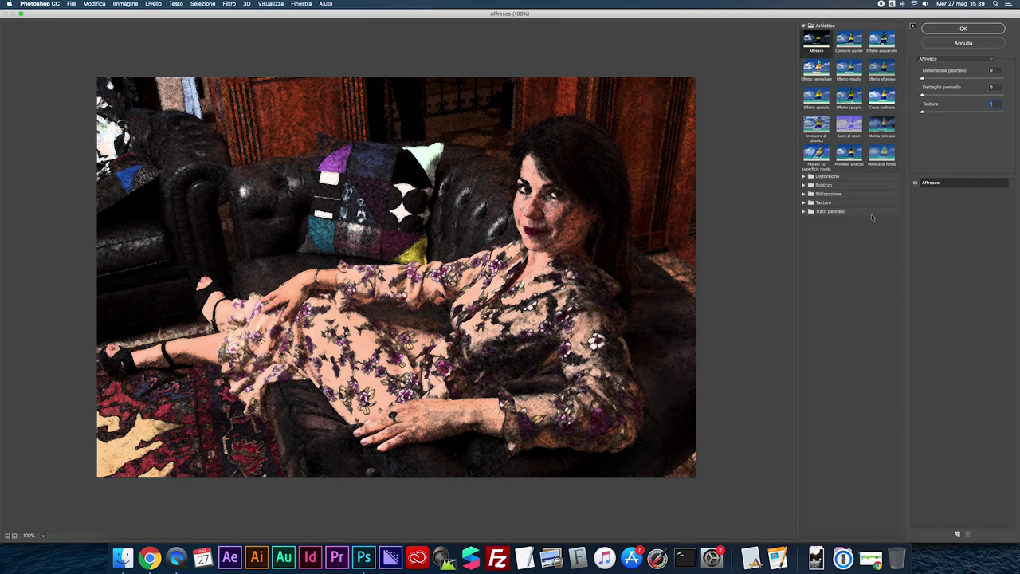
pyautogui.click(916, 184)
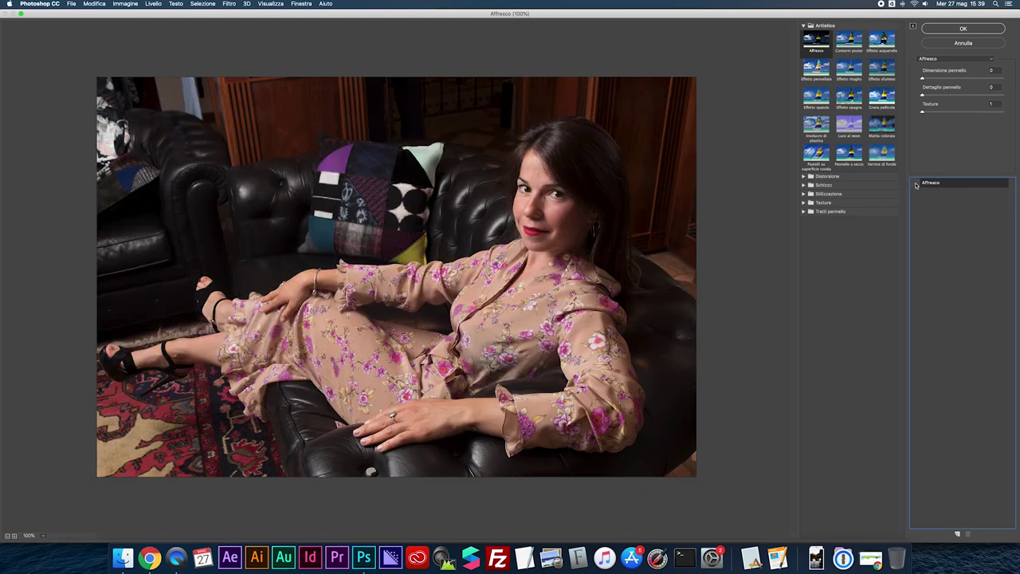
pyautogui.click(916, 183)
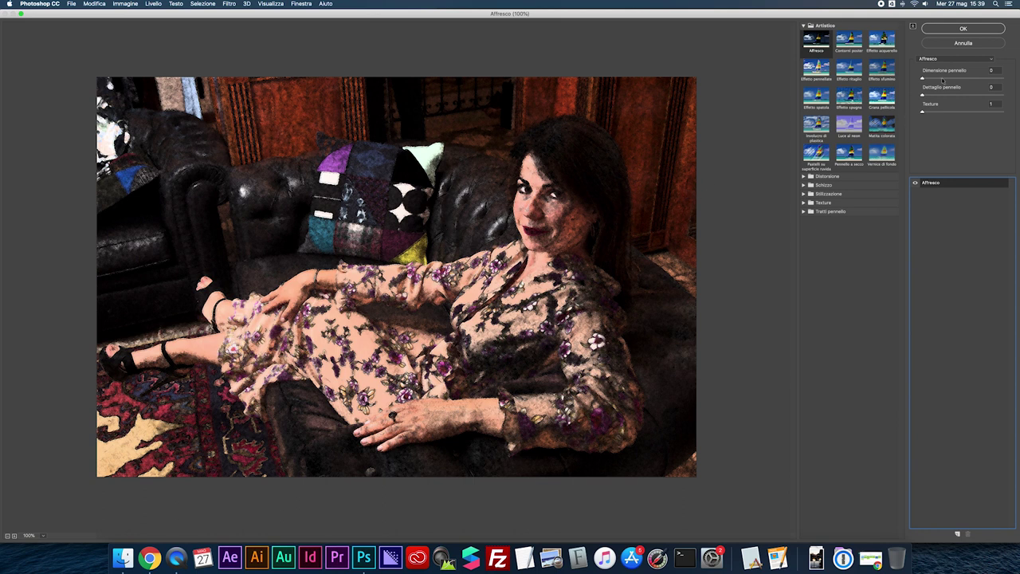
pyautogui.moveTo(923, 78); pyautogui.dragTo(1004, 79)
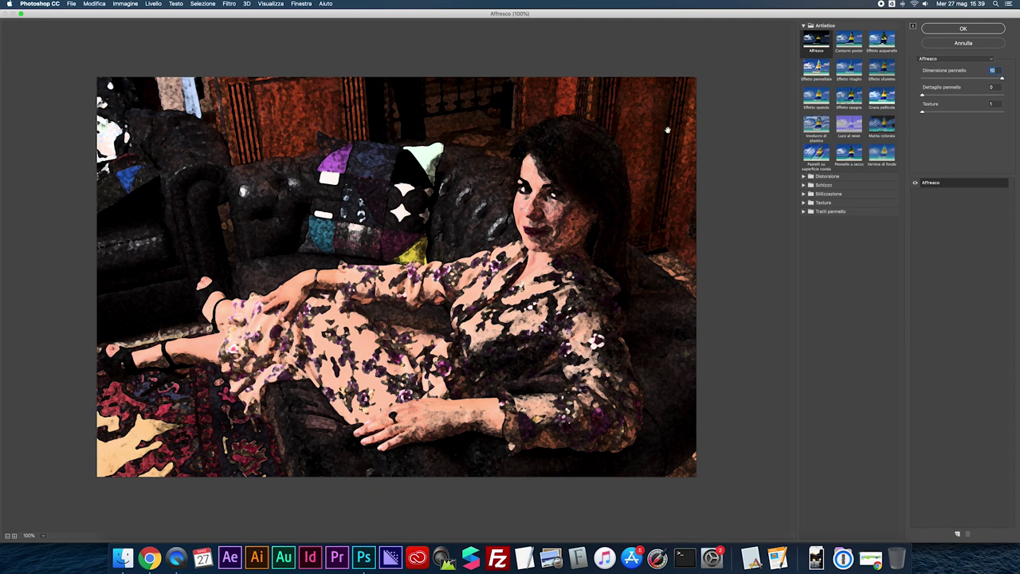
pyautogui.moveTo(1001, 78); pyautogui.dragTo(969, 79)
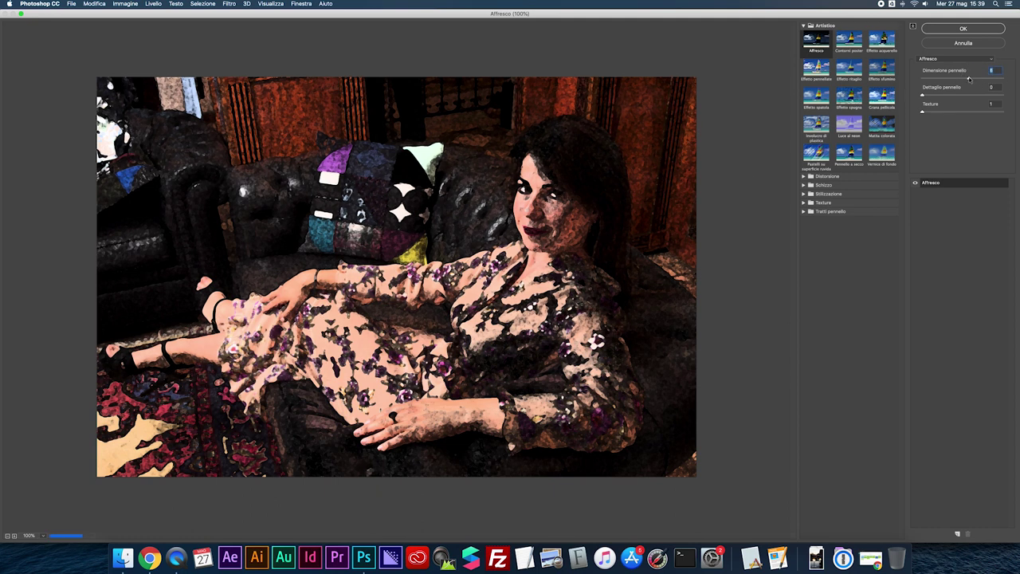
pyautogui.moveTo(970, 78)
pyautogui.mouseDown()
pyautogui.moveTo(924, 79)
pyautogui.moveTo(1009, 97)
pyautogui.mouseUp()
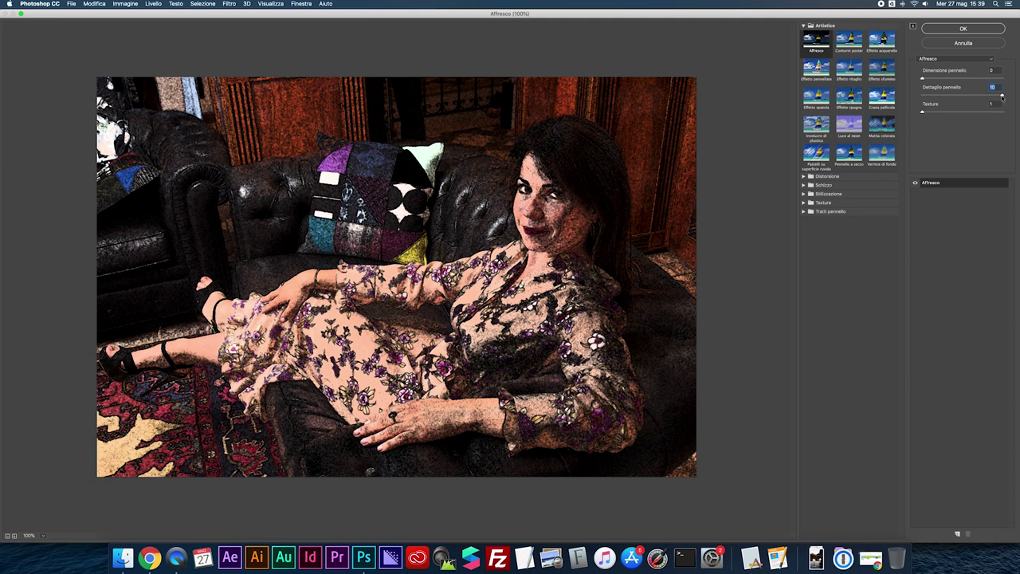
# - Adjust the Affresco sliders to brush size 8, brush detail 1 and texture 3
pyautogui.moveTo(1003, 96)
pyautogui.mouseDown()
pyautogui.moveTo(922, 96)
pyautogui.moveTo(970, 114)
pyautogui.moveTo(1019, 113)
pyautogui.mouseUp()
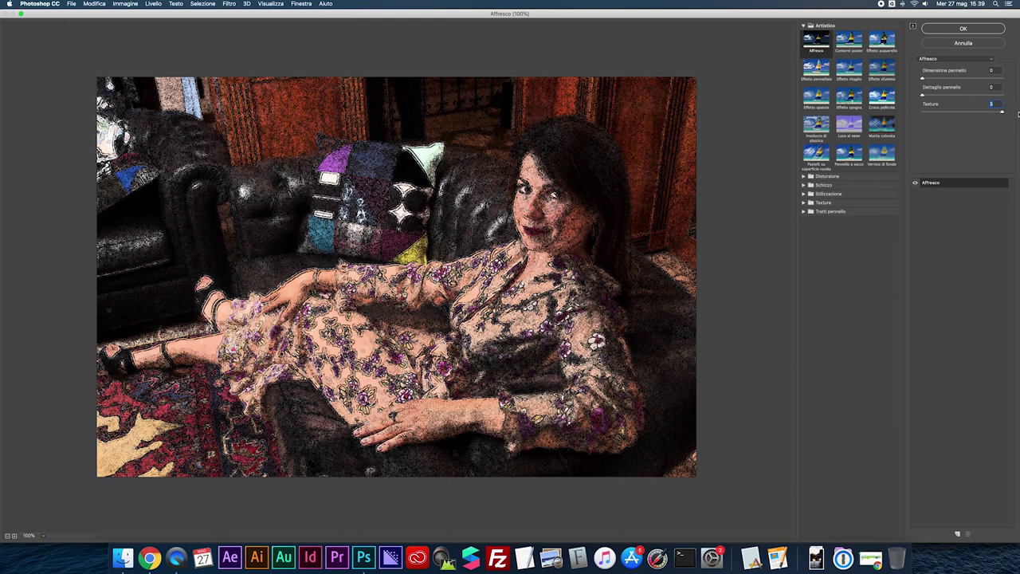
pyautogui.moveTo(1003, 114); pyautogui.dragTo(923, 113)
pyautogui.moveTo(923, 77)
pyautogui.mouseDown()
pyautogui.moveTo(963, 77)
pyautogui.moveTo(939, 112)
pyautogui.mouseUp()
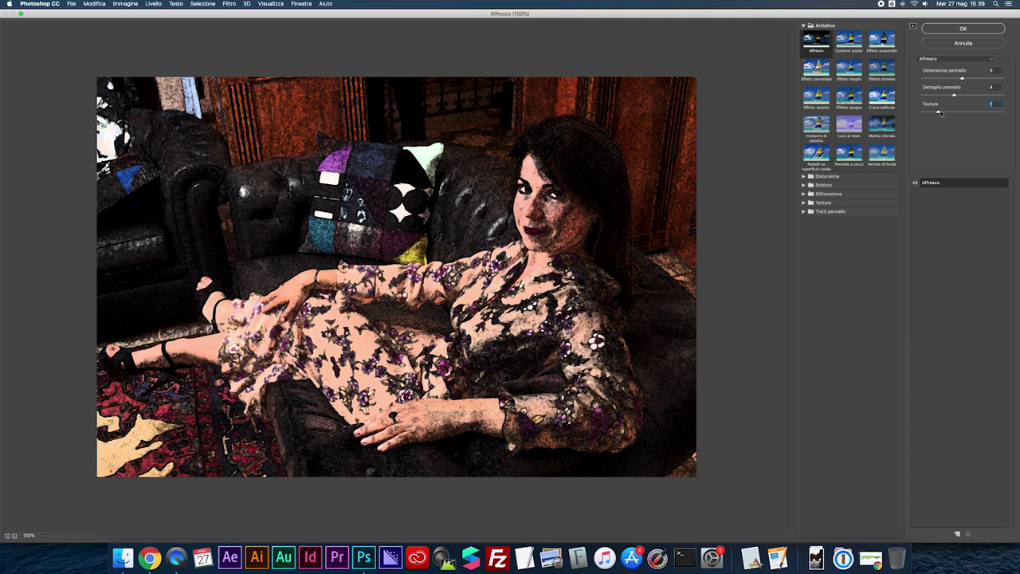
pyautogui.moveTo(956, 96); pyautogui.dragTo(949, 79)
pyautogui.moveTo(949, 79)
pyautogui.mouseDown()
pyautogui.moveTo(991, 78)
pyautogui.moveTo(928, 96)
pyautogui.moveTo(971, 111)
pyautogui.mouseUp()
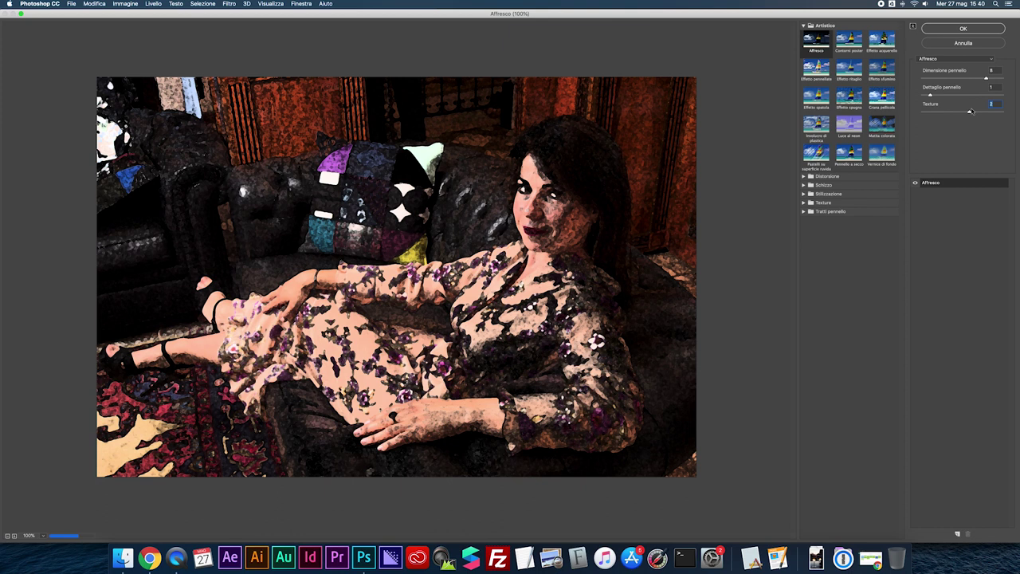
pyautogui.moveTo(971, 112); pyautogui.dragTo(985, 112)
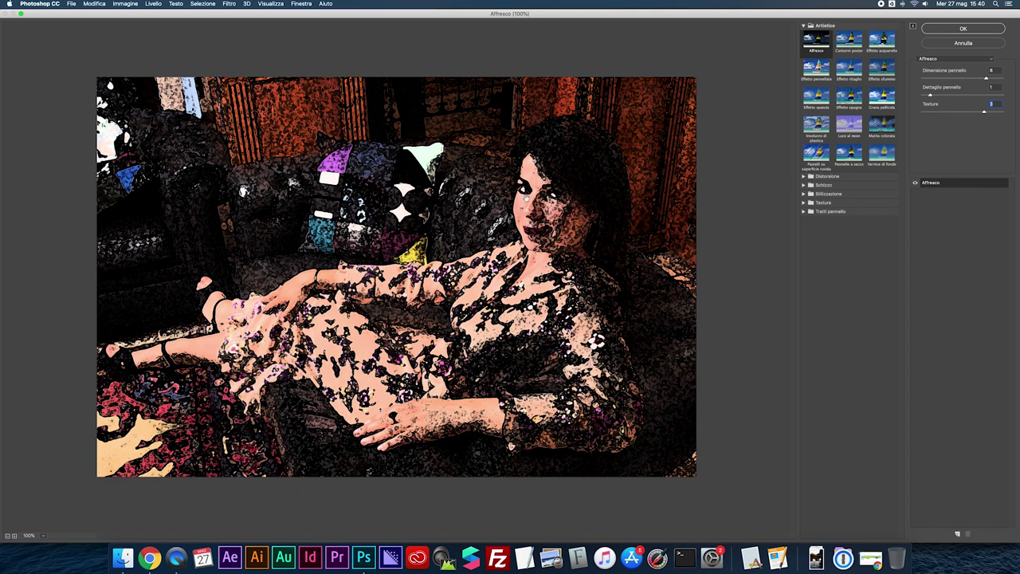
# - Set Affresco to brush size 1, brush detail 0, texture 1 and apply it
pyautogui.moveTo(987, 78); pyautogui.dragTo(920, 80)
pyautogui.moveTo(1002, 112); pyautogui.dragTo(922, 112)
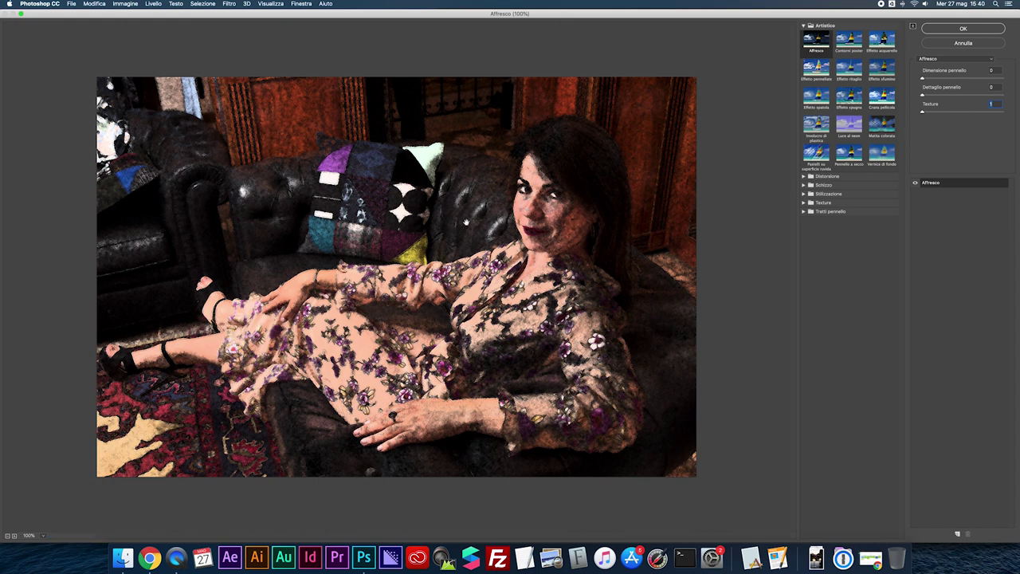
pyautogui.moveTo(923, 78); pyautogui.dragTo(927, 96)
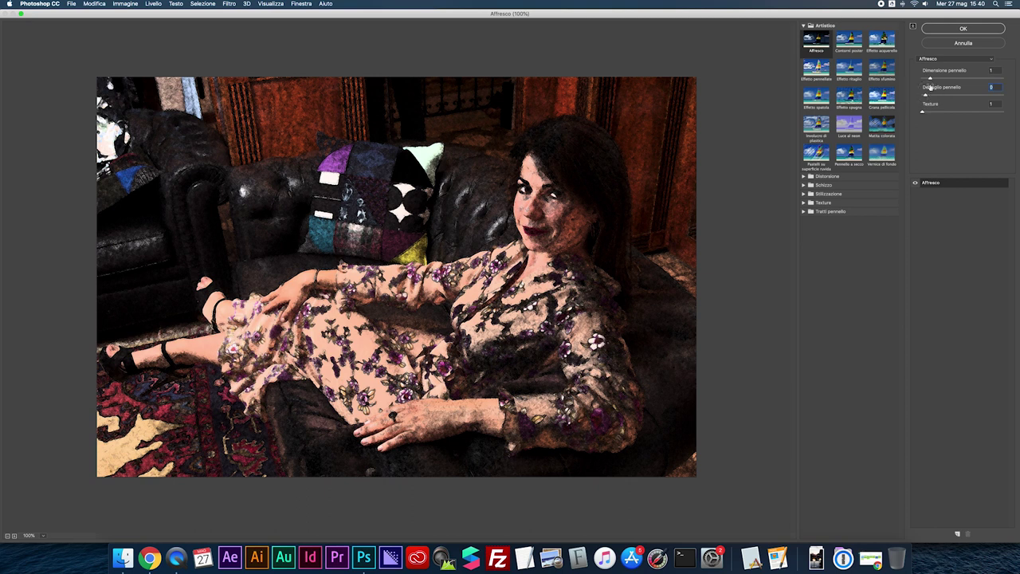
pyautogui.click(930, 79)
pyautogui.click(941, 29)
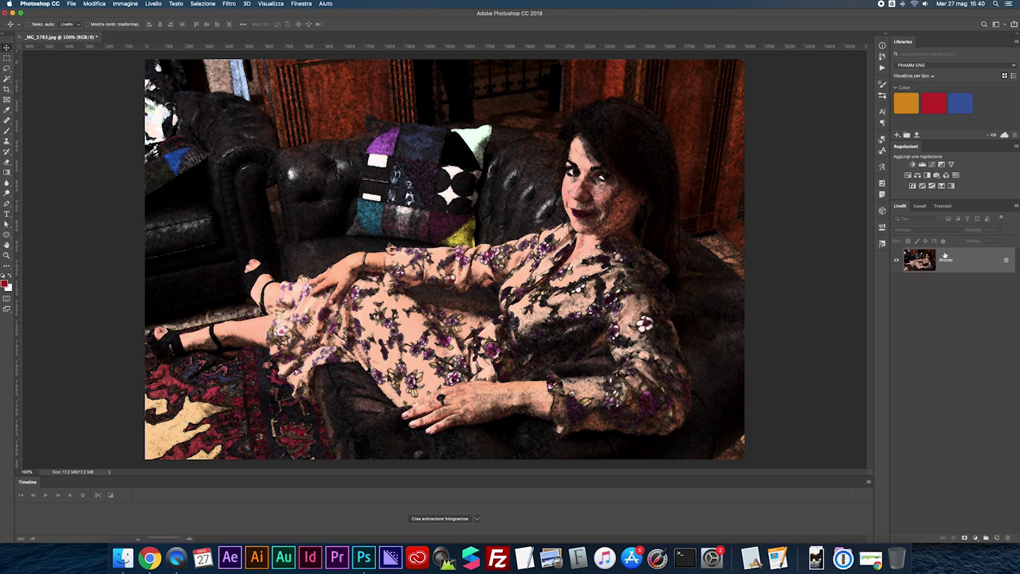
# - Undo Affresco, unlock the background as Livello 0, convert it to a smart object, then open the Filtro menu
pyautogui.hotkey('ctrl', 'z')
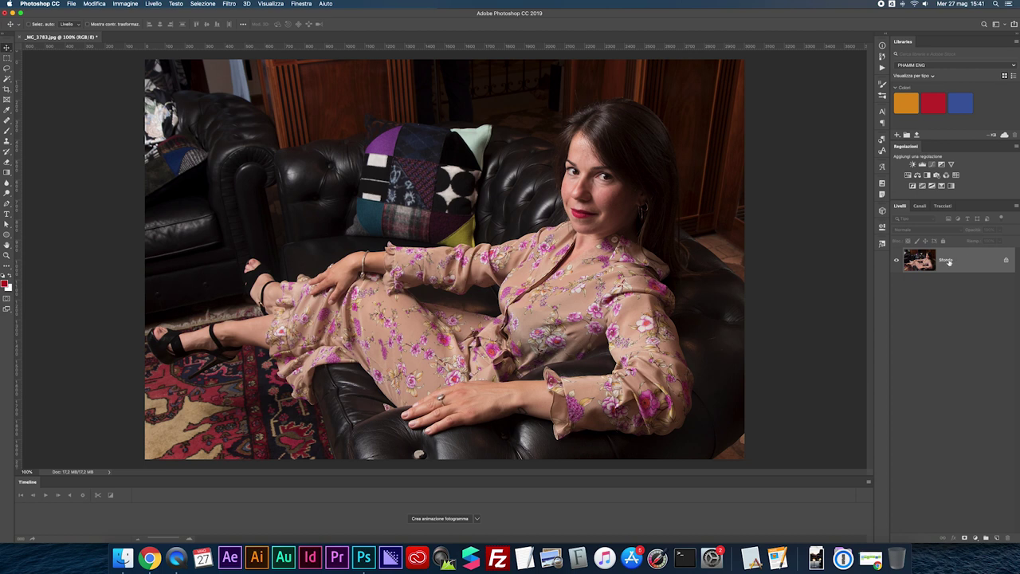
pyautogui.click(1007, 261)
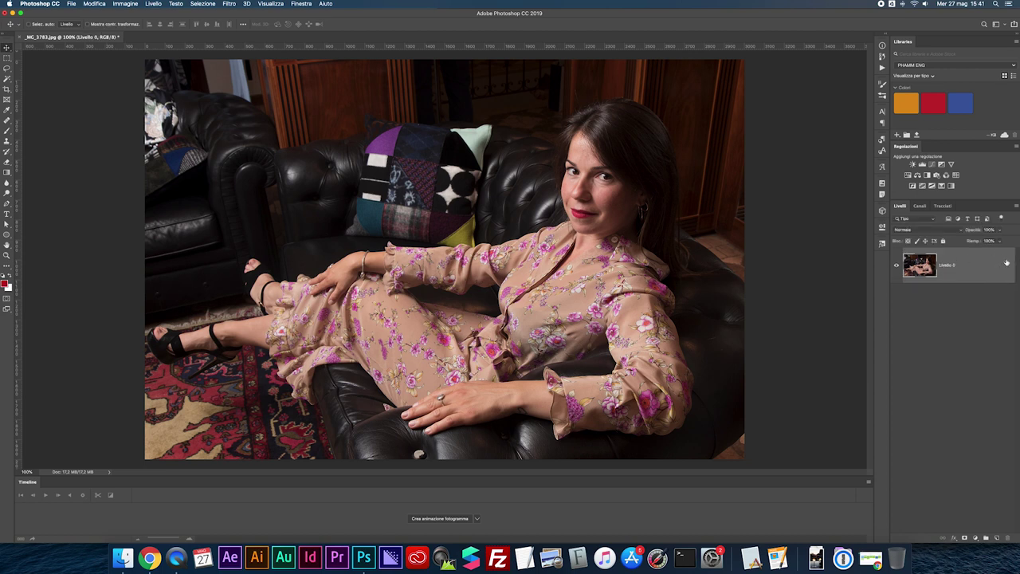
pyautogui.rightClick(950, 268)
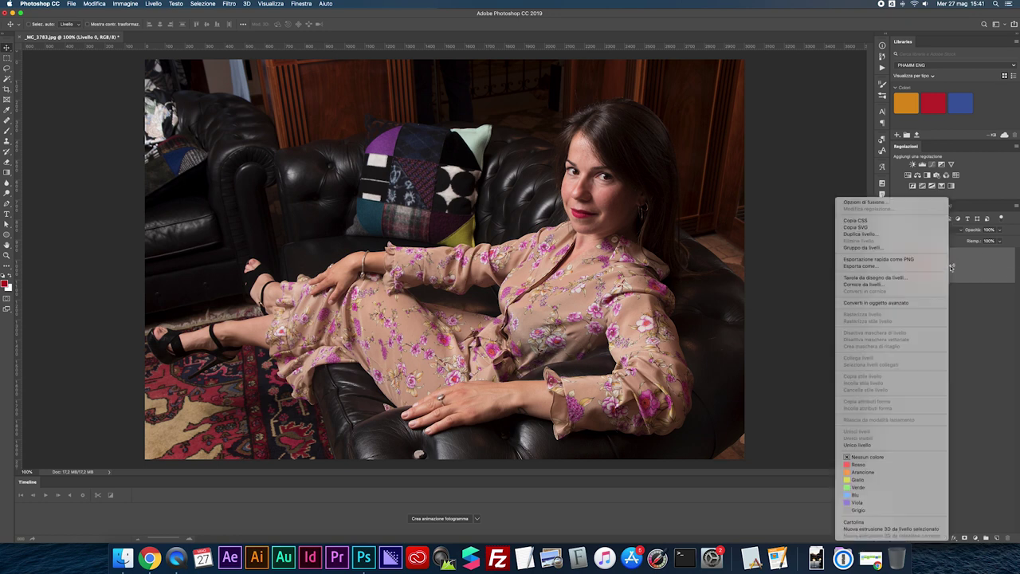
pyautogui.click(885, 303)
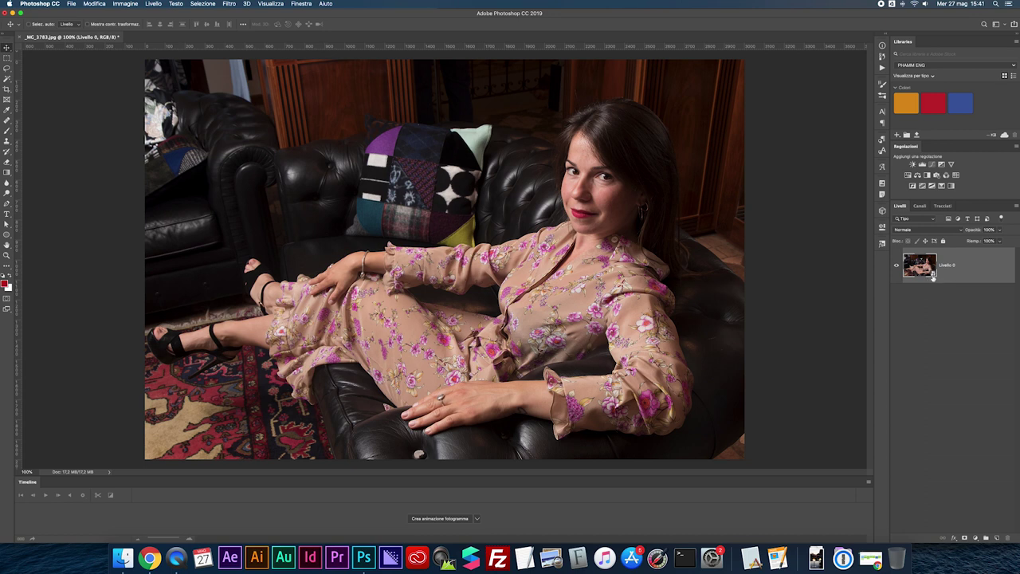
pyautogui.click(229, 4)
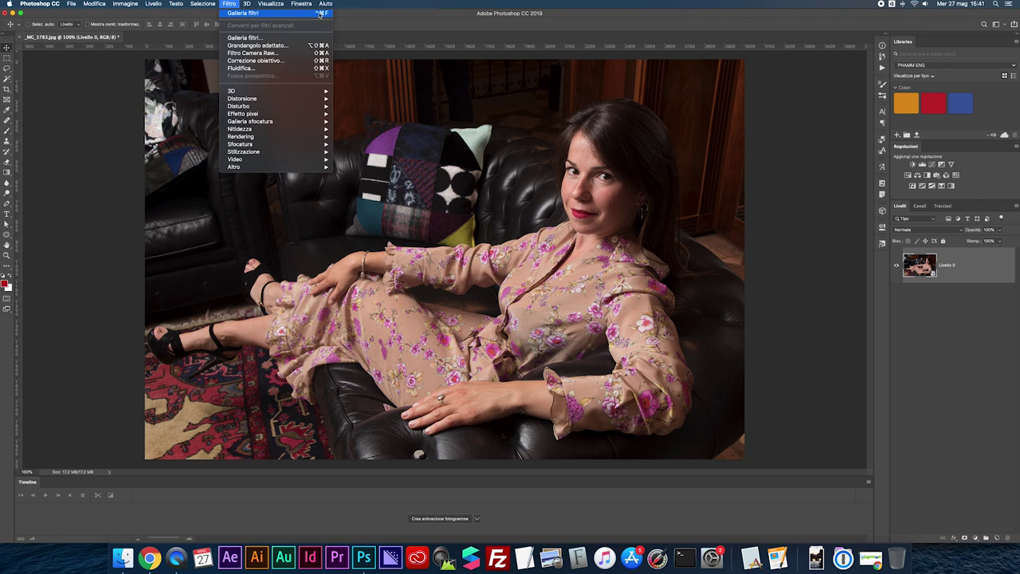
# - Reapply the last Galleria filtri effect (Affresco) to Livello 0 as a smart filter
pyautogui.click(237, 14)
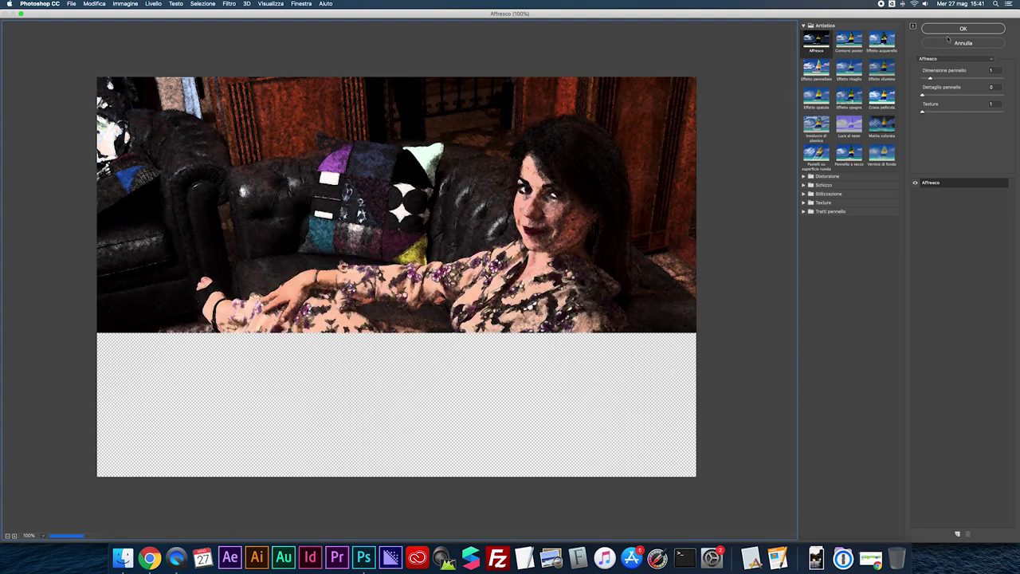
pyautogui.click(953, 29)
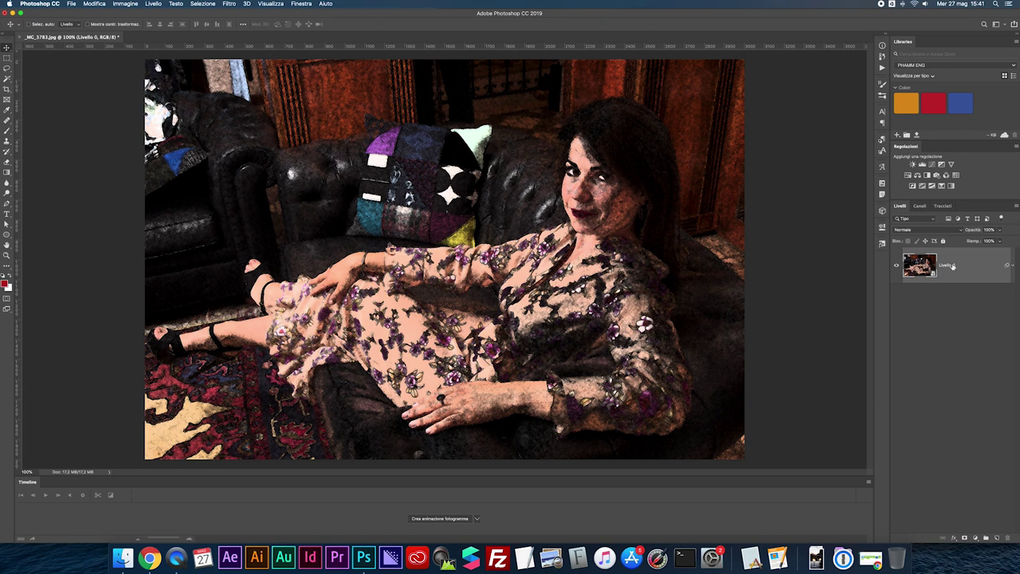
# - Expand Livello 0's smart filters, select the filter mask, and toggle Affresco on and off, leaving it visible
pyautogui.click(1014, 265)
pyautogui.click(931, 298)
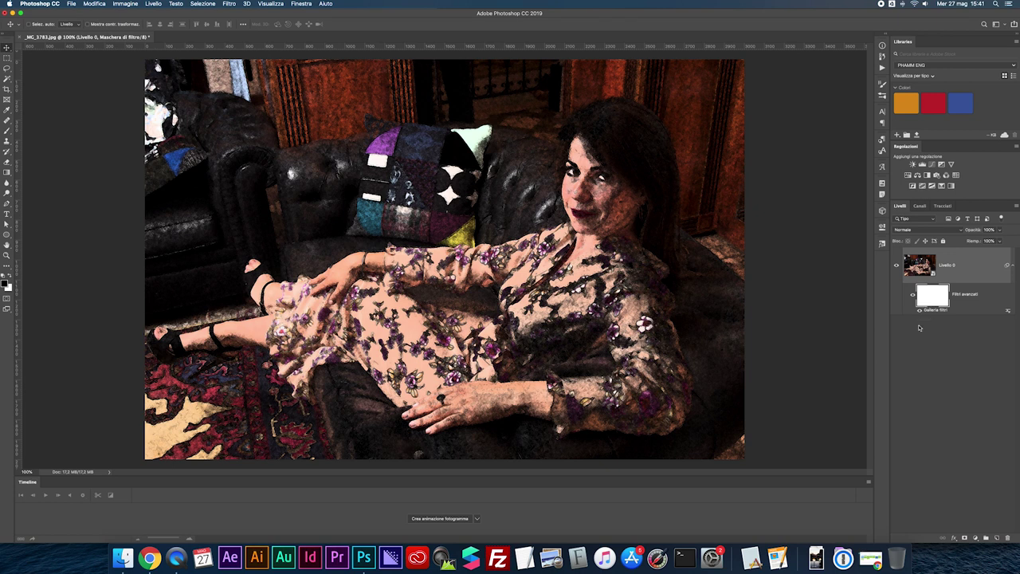
pyautogui.click(913, 295)
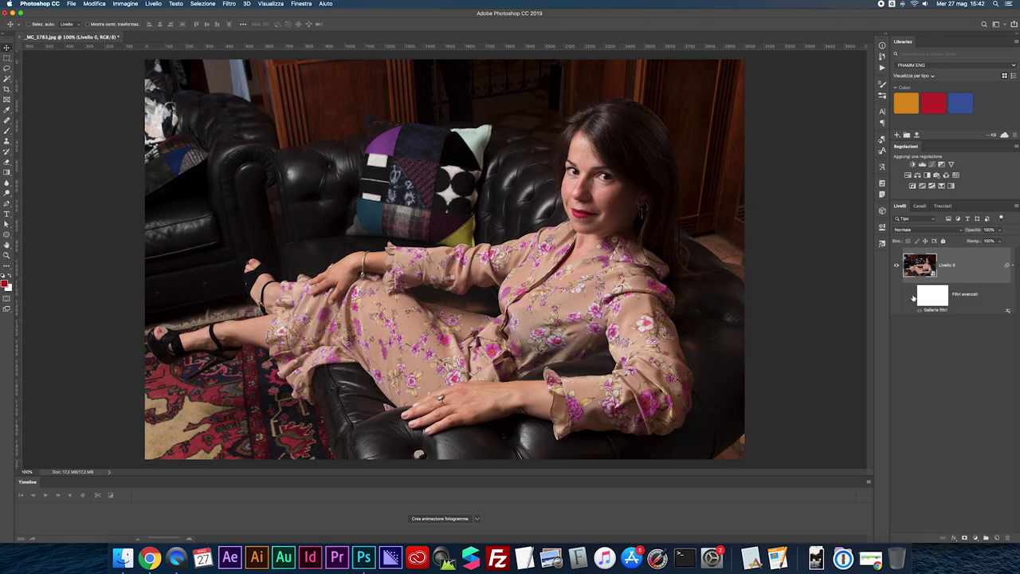
pyautogui.click(913, 296)
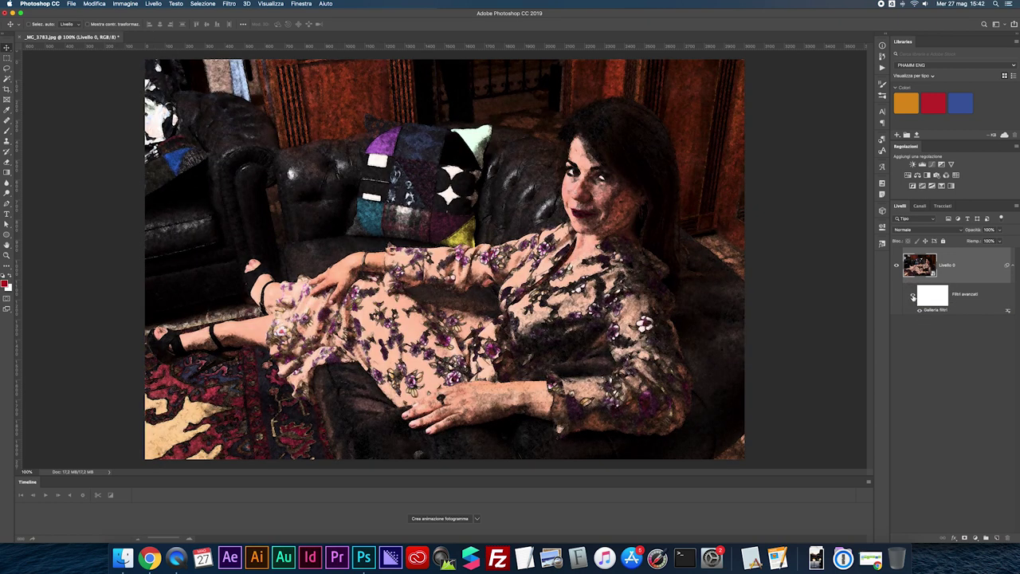
pyautogui.click(913, 296)
pyautogui.click(913, 297)
pyautogui.click(913, 297)
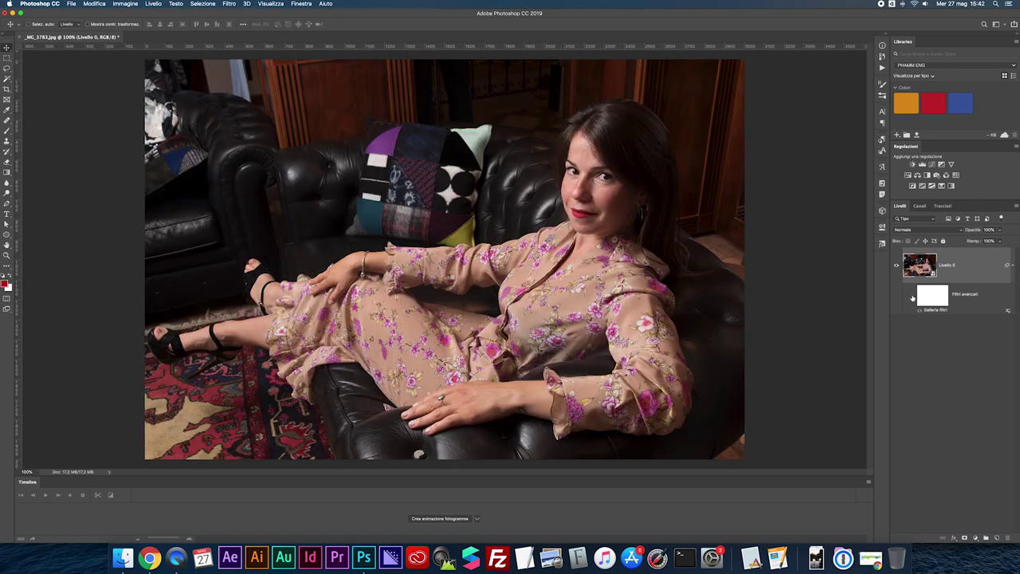
pyautogui.click(913, 297)
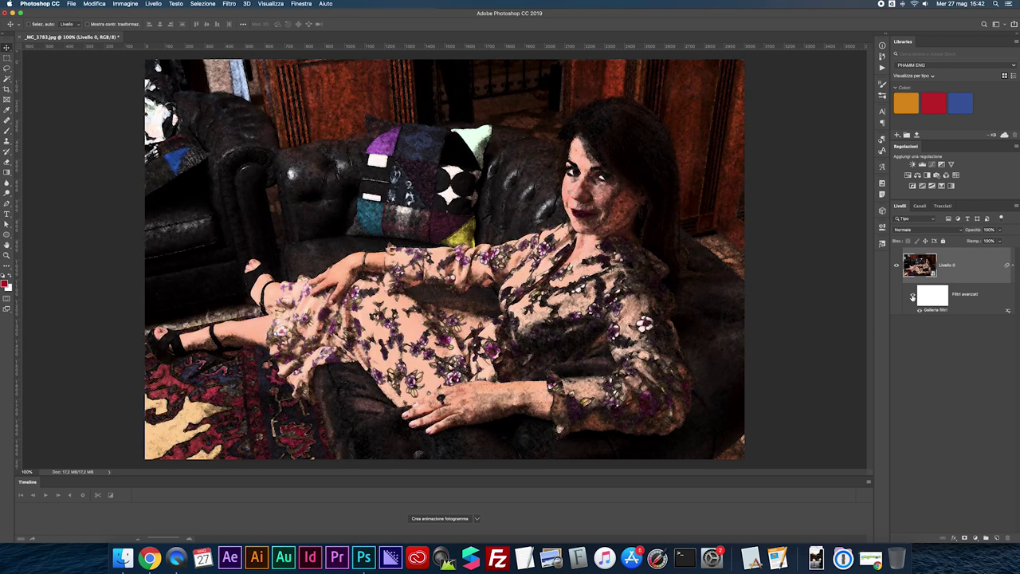
pyautogui.click(913, 297)
pyautogui.click(913, 297)
pyautogui.click(929, 295)
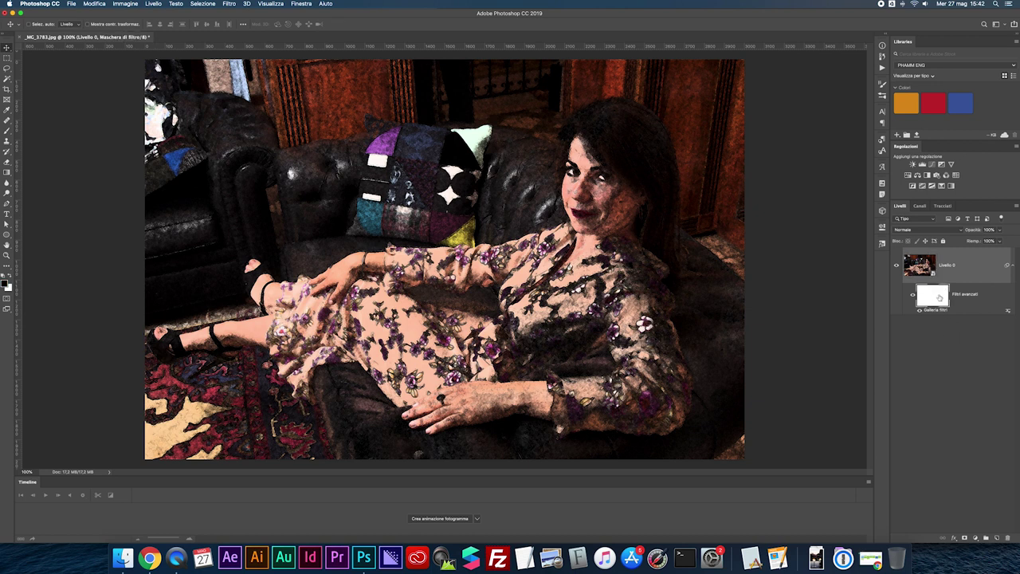
# - Draw horizontal and diagonal gradient fades of the Affresco effect on the filter mask
pyautogui.press('g')
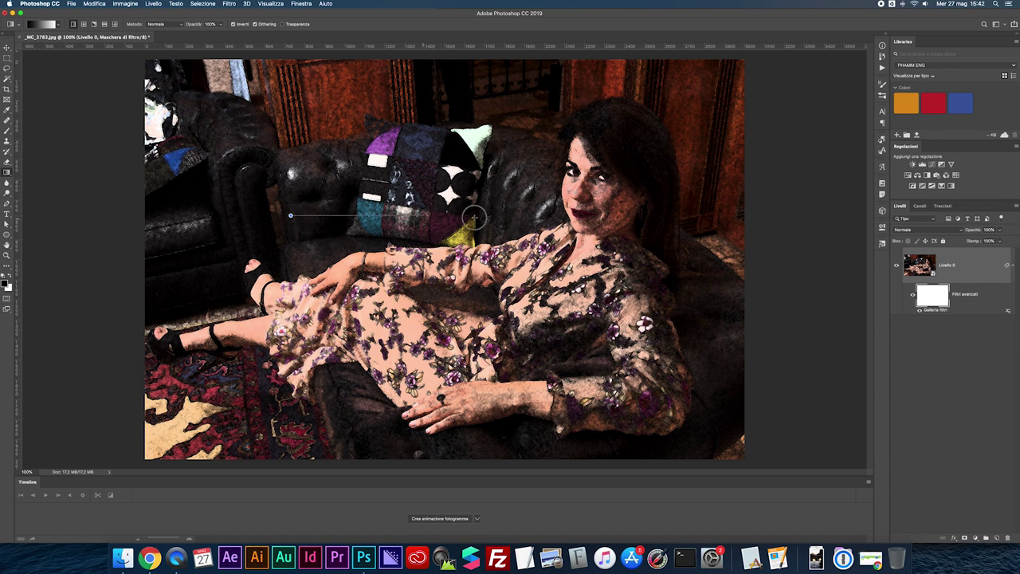
pyautogui.moveTo(291, 215); pyautogui.dragTo(492, 215)
pyautogui.moveTo(365, 205); pyautogui.dragTo(529, 201)
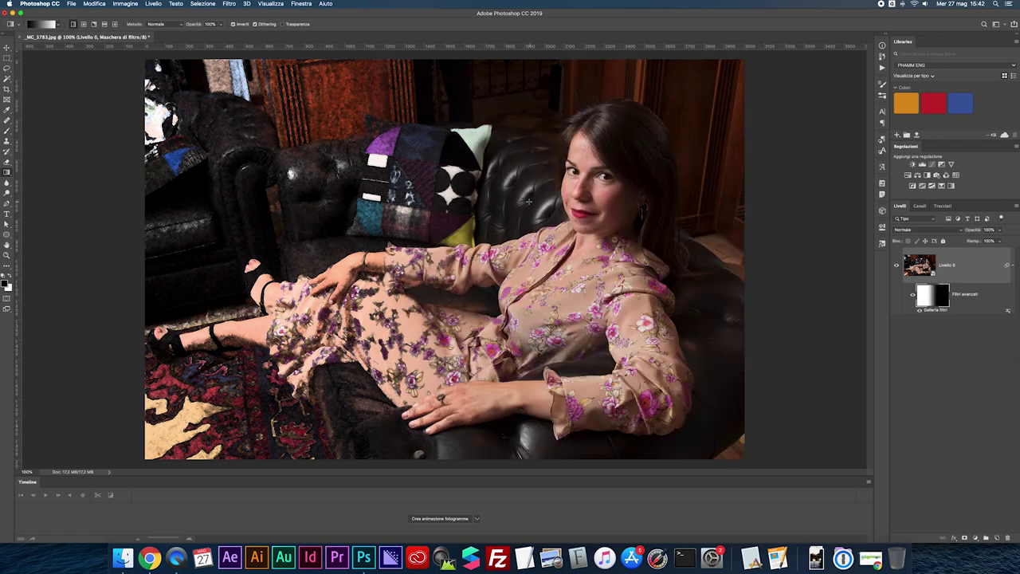
pyautogui.moveTo(442, 214); pyautogui.dragTo(550, 211)
pyautogui.moveTo(413, 341); pyautogui.dragTo(562, 247)
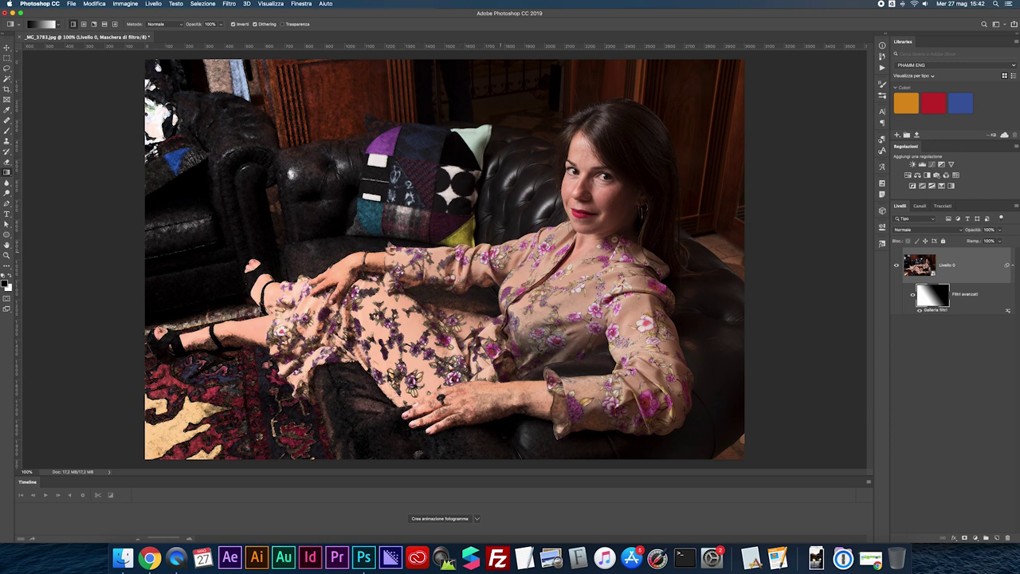
# - Refine the gradient fade around the dress and left side, then delete the smart filter
pyautogui.moveTo(478, 265); pyautogui.dragTo(563, 255)
pyautogui.moveTo(610, 157); pyautogui.dragTo(598, 194)
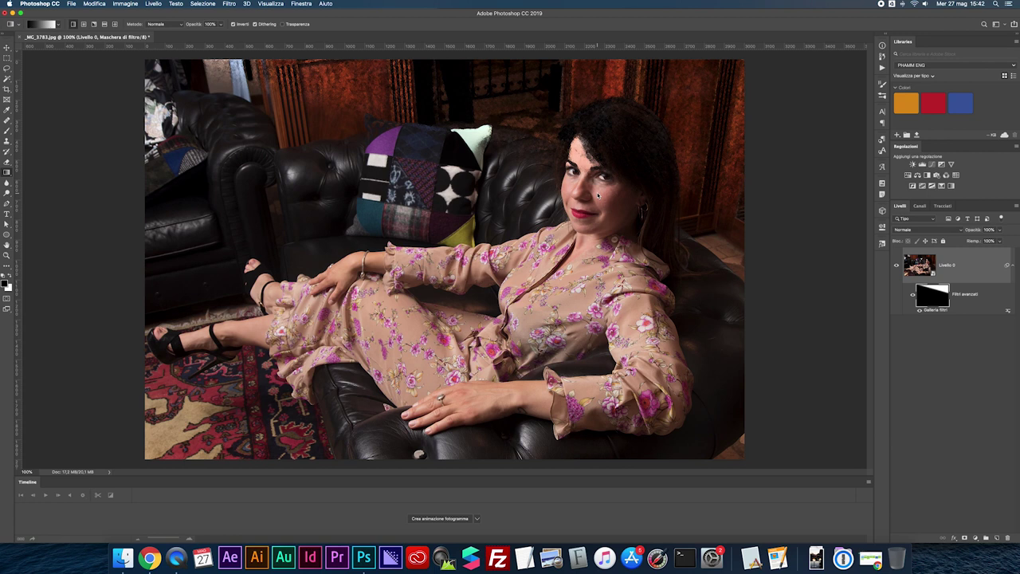
pyautogui.moveTo(673, 152); pyautogui.dragTo(587, 227)
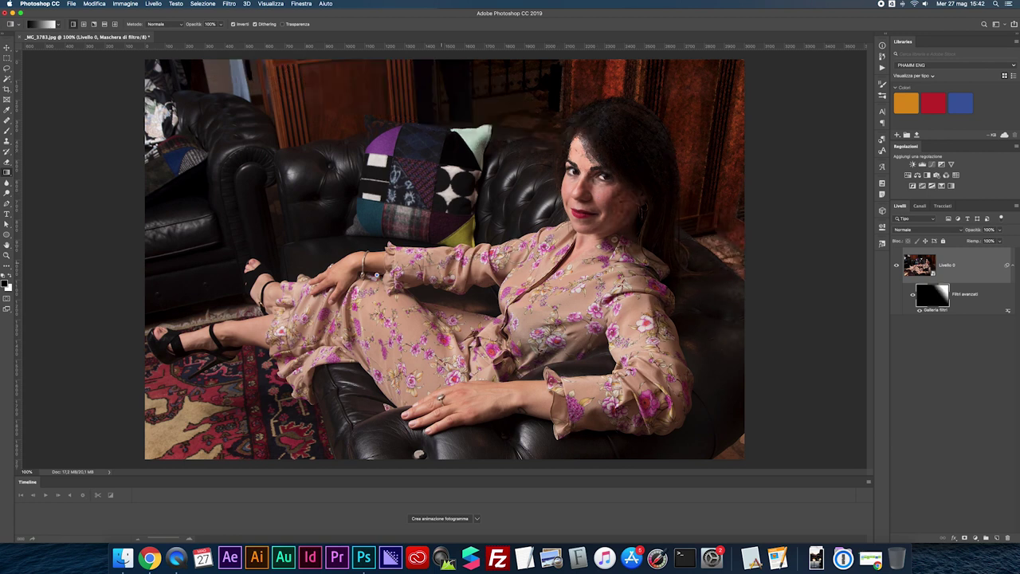
pyautogui.moveTo(375, 275); pyautogui.dragTo(560, 260)
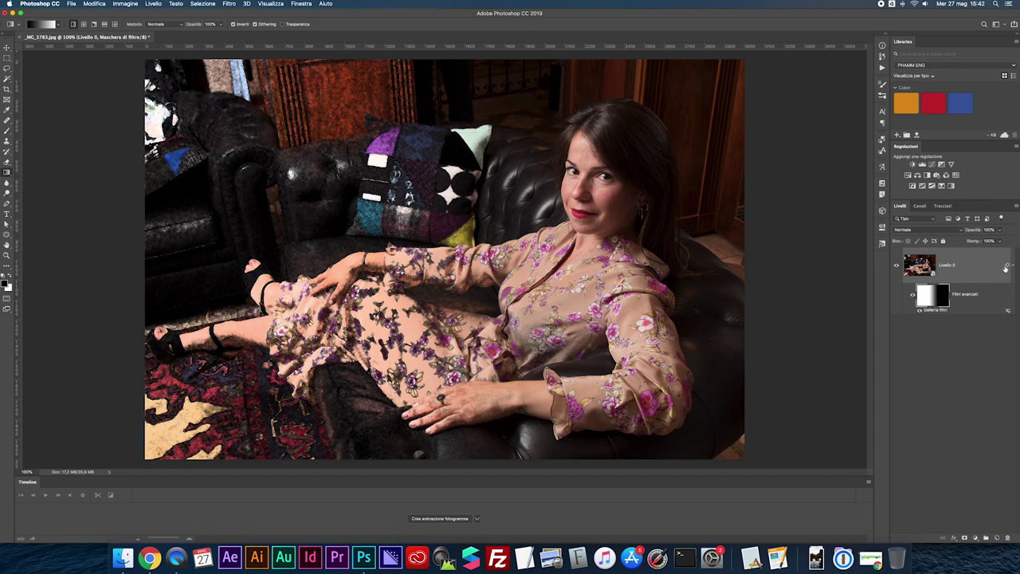
pyautogui.moveTo(1007, 266); pyautogui.dragTo(1007, 539)
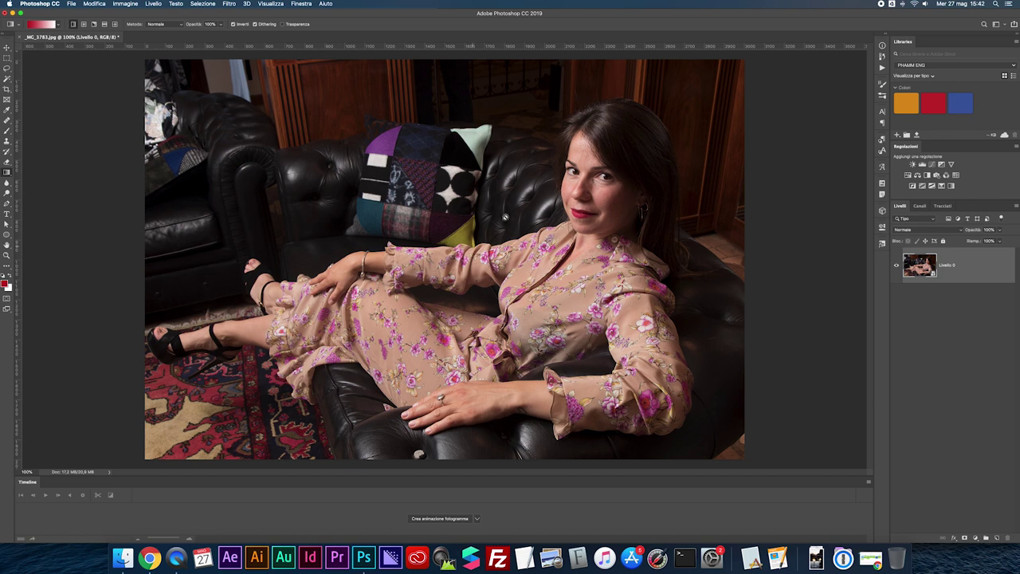
# - Flatten the image with Unico livello so Livello 0 becomes the Sfondo background
pyautogui.press('v')
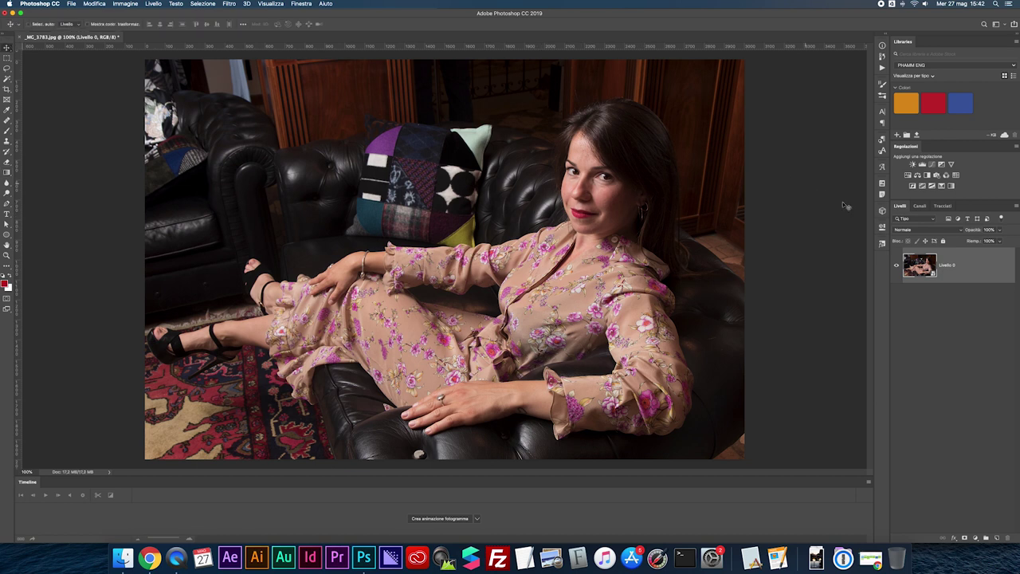
pyautogui.click(1017, 208)
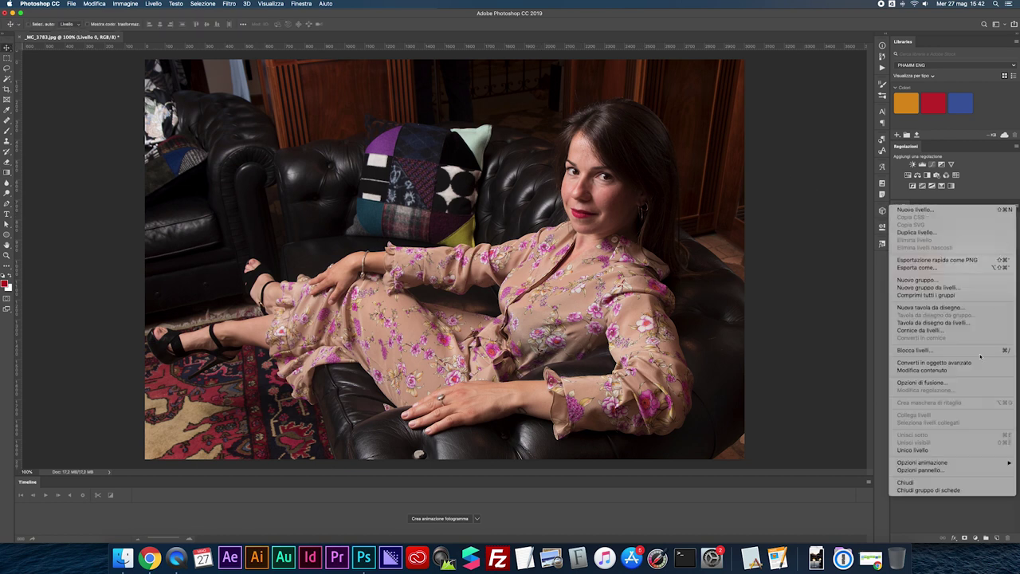
pyautogui.click(931, 450)
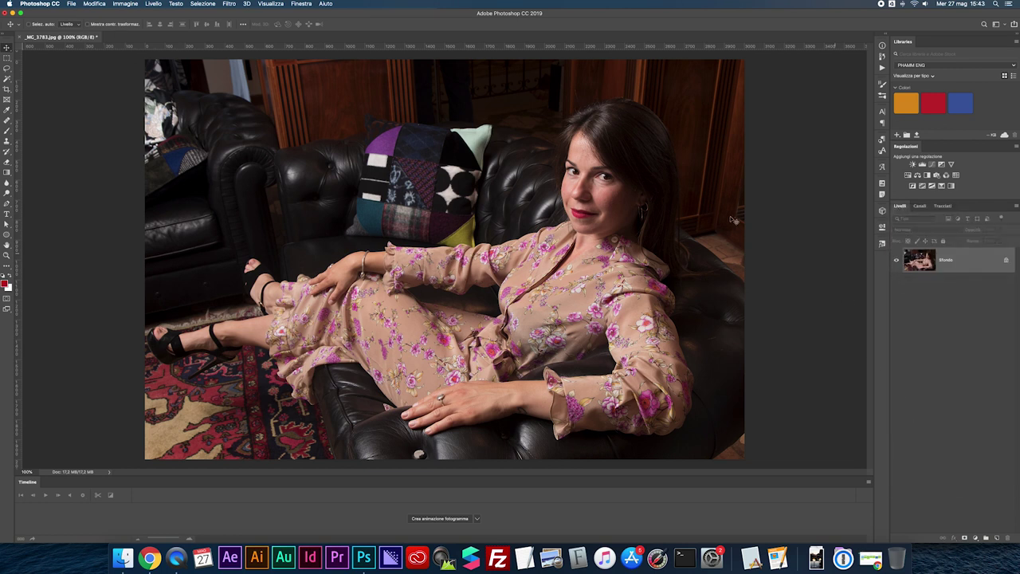